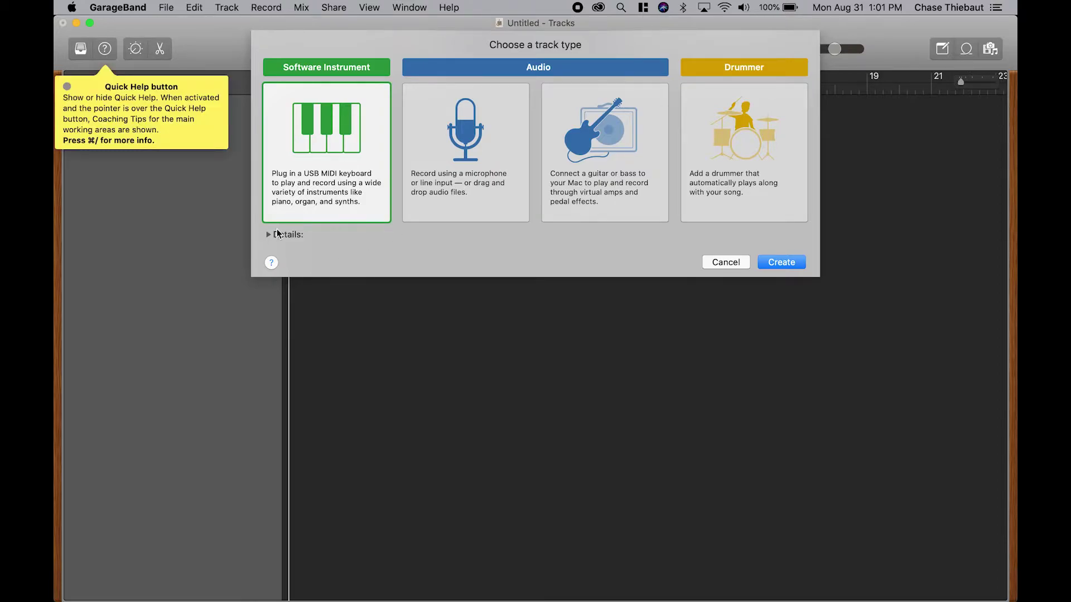
Create a Classic Electric Piano software instrument track, hide Musical Typing, and show Smart Controls.
left_click(270, 234)
left_click(781, 299)
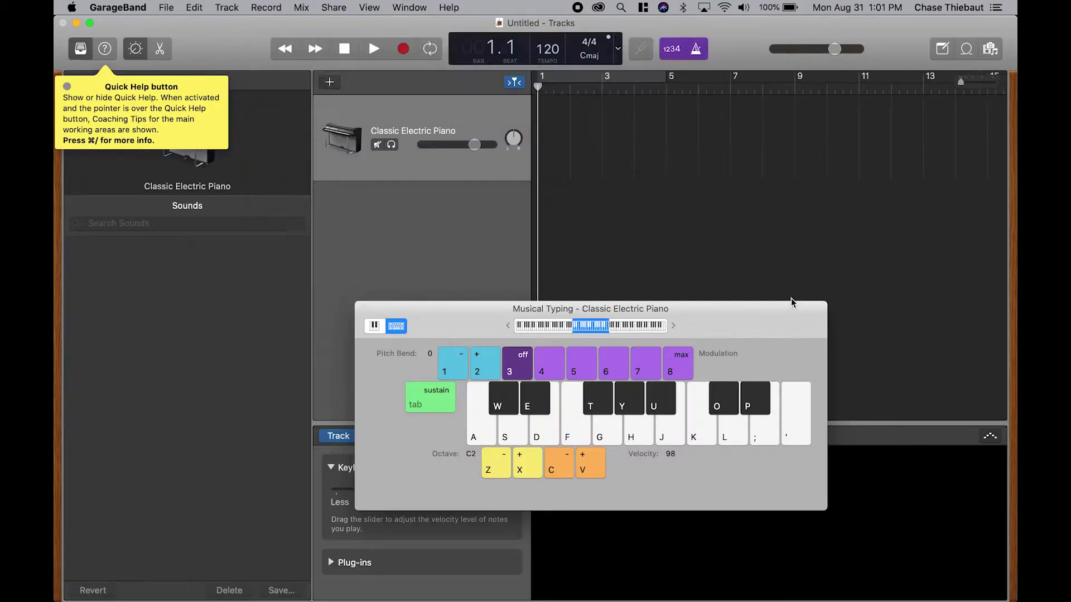
key("super+k")
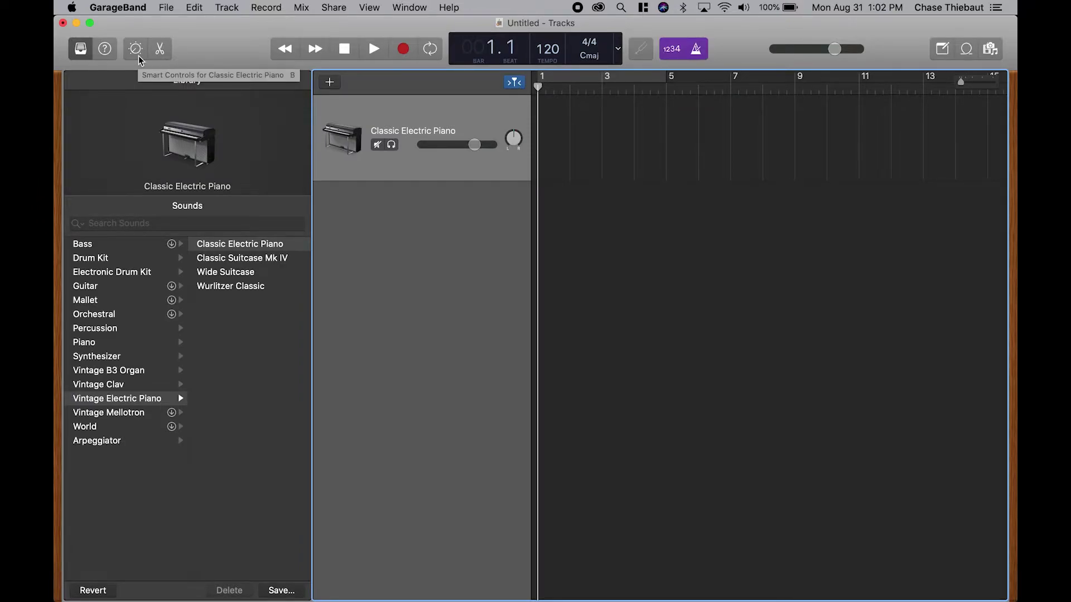
left_click(139, 59)
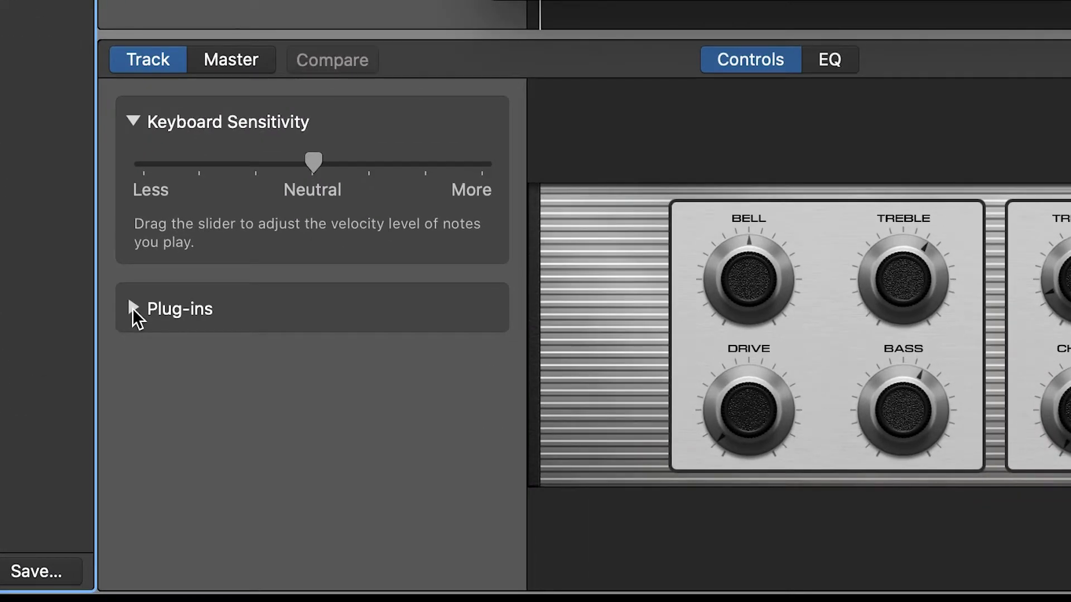
Swap the E-Piano instrument for AU Instruments > Jamstik > Jamstik Creator > Stereo.
left_click(134, 308)
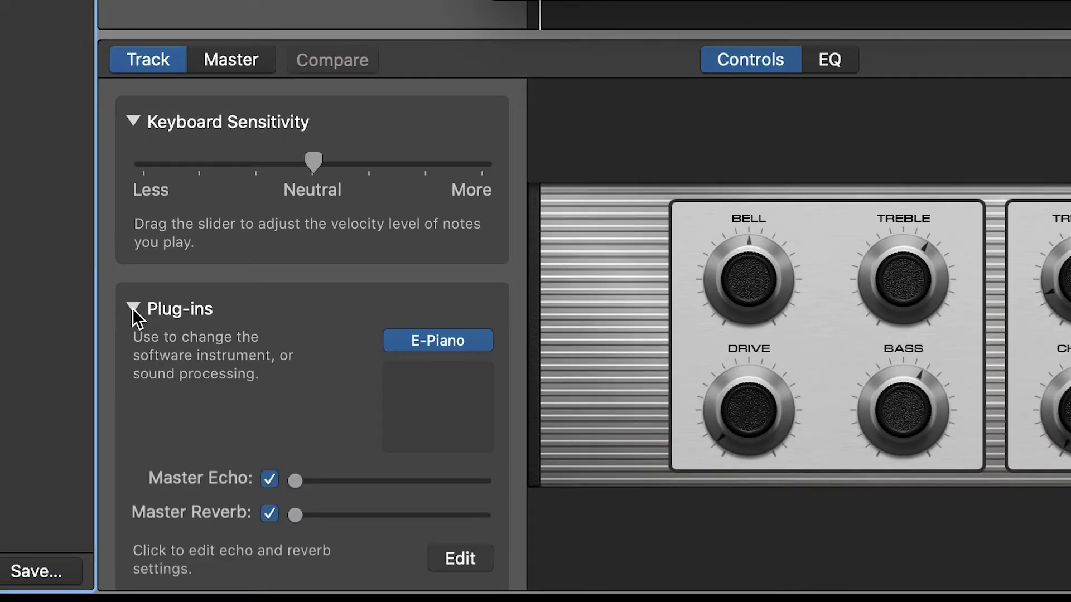
mouse_move(427, 341)
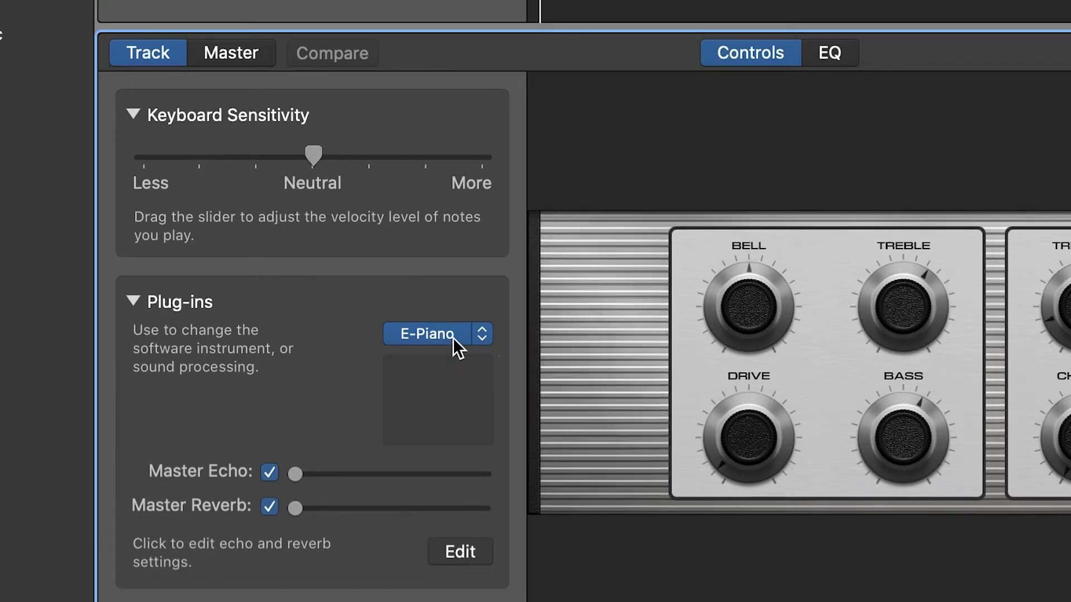
left_click(456, 342)
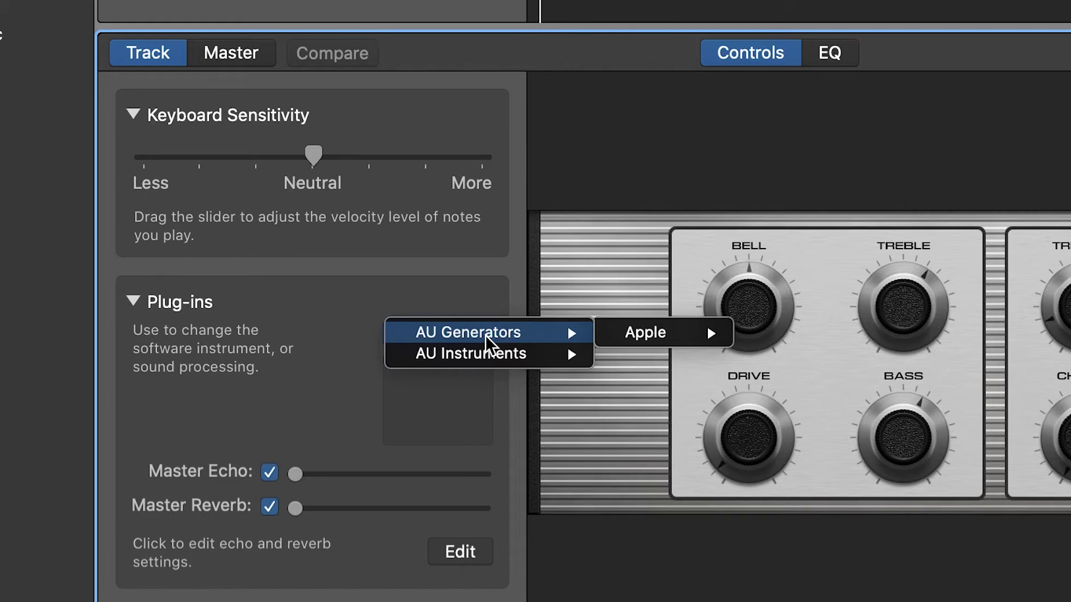
mouse_move(653, 375)
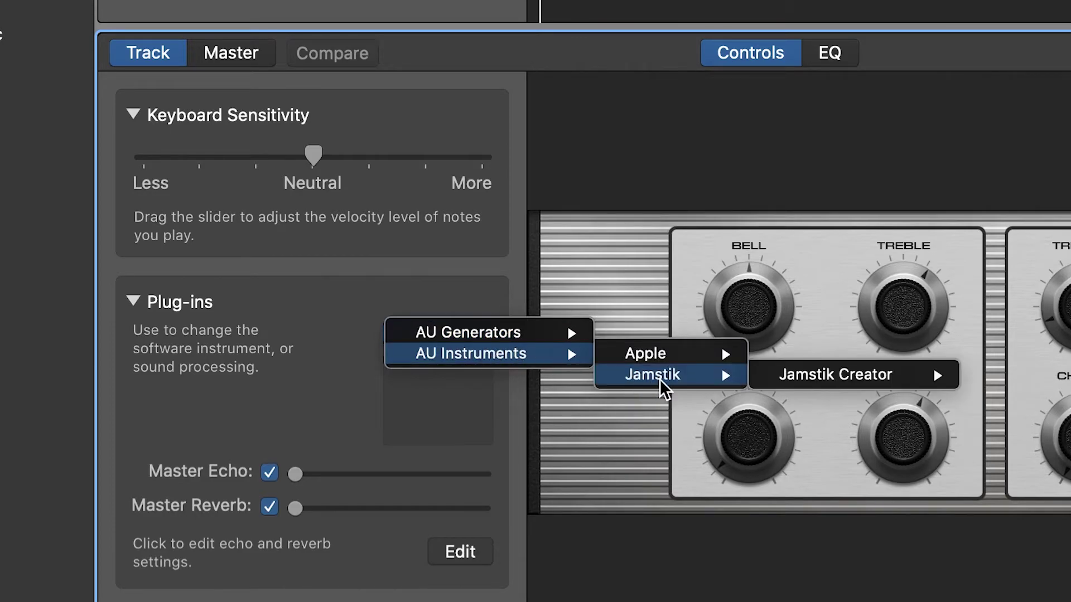
mouse_move(835, 375)
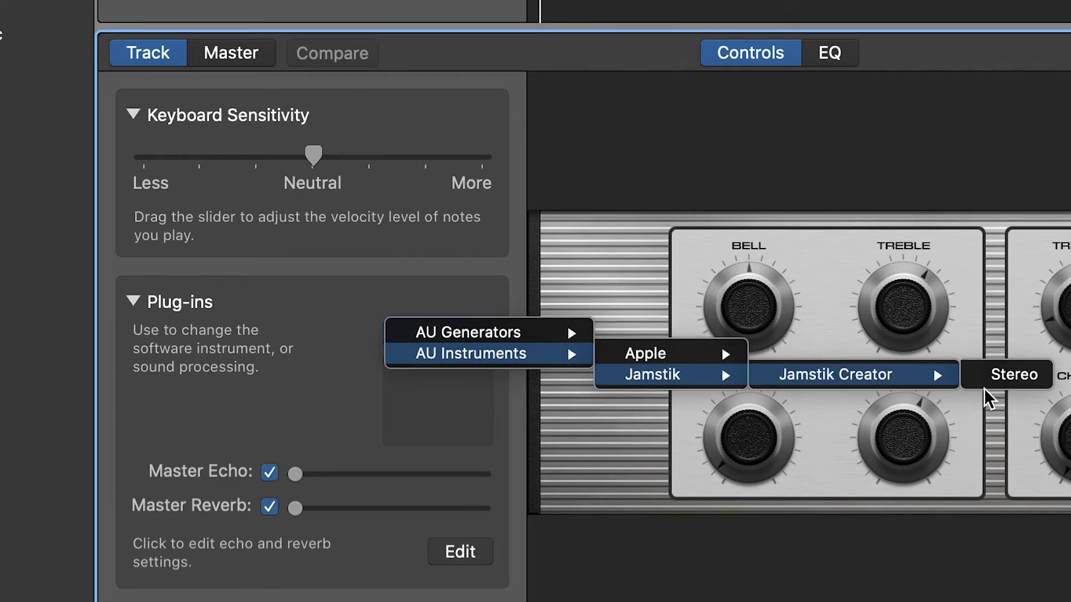
left_click(1008, 378)
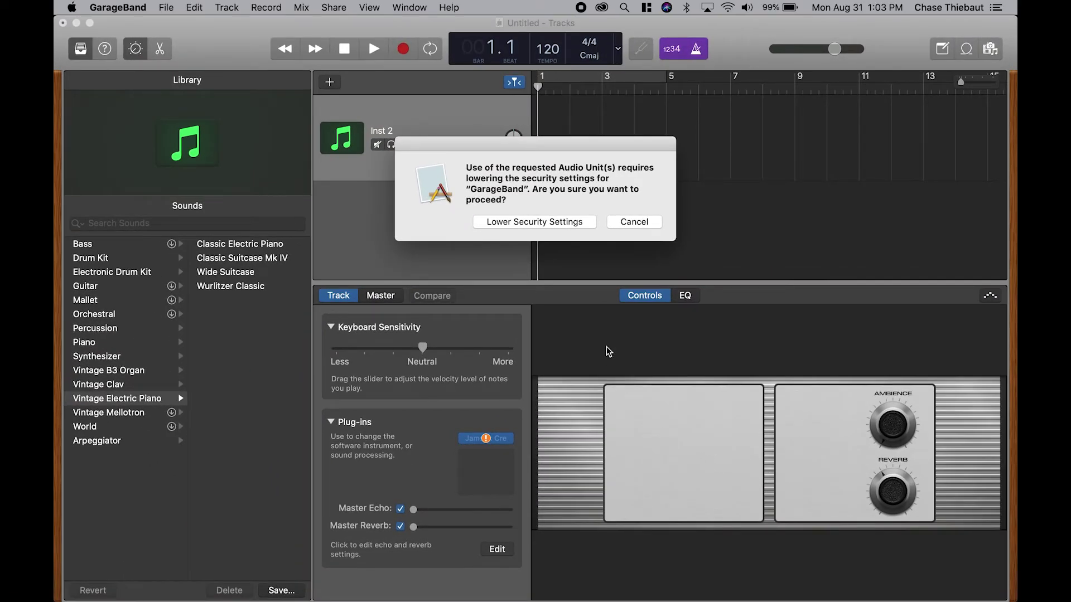
Accept Lower Security Settings and open the Jamstik Creator plugin window on Inst 2.
left_click(540, 222)
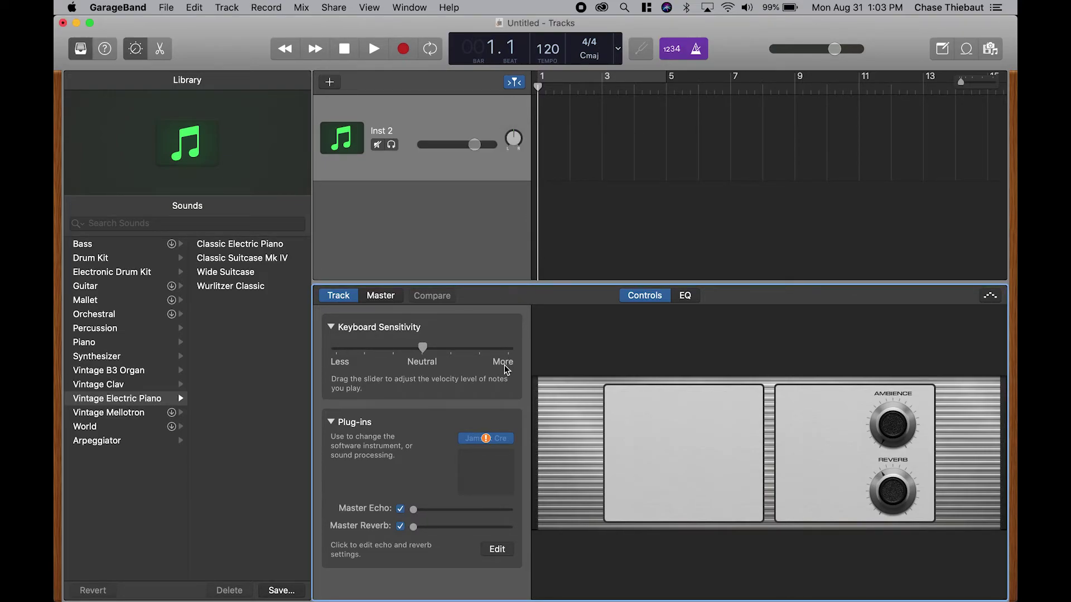
left_click(486, 439)
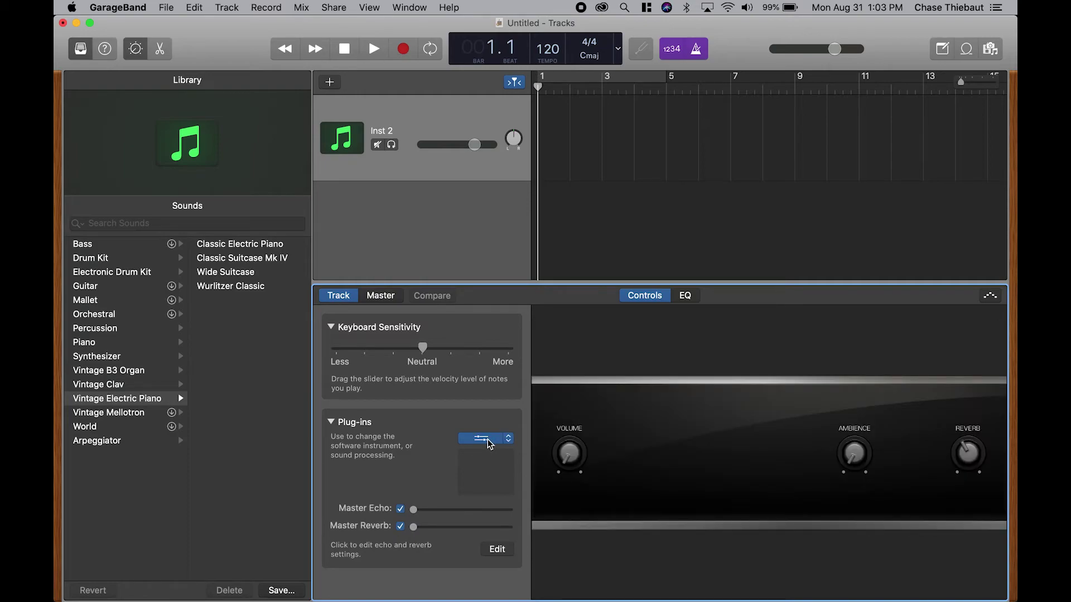
left_click(488, 439)
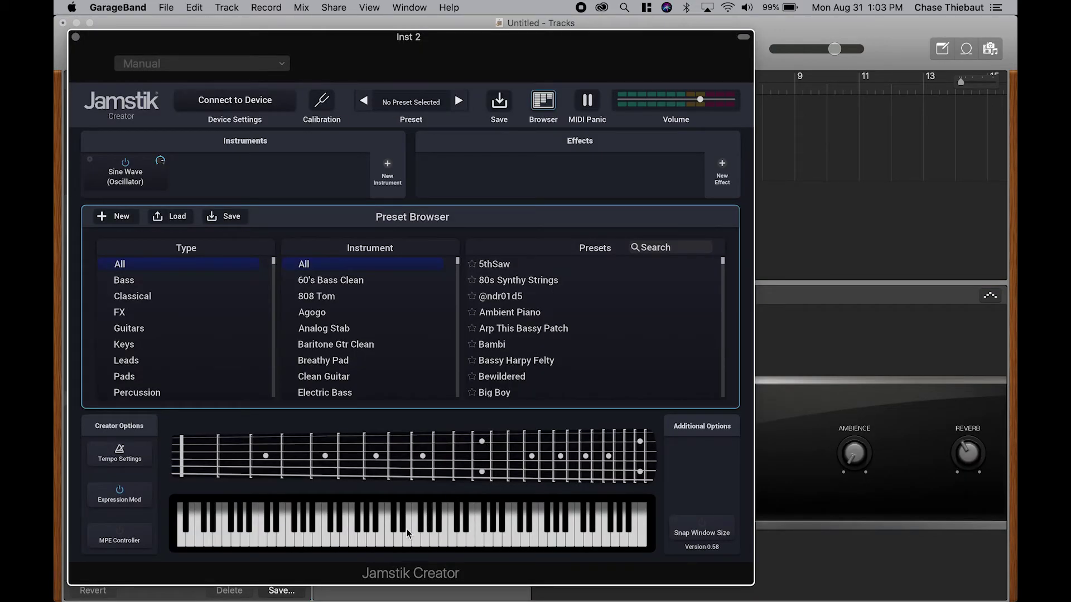